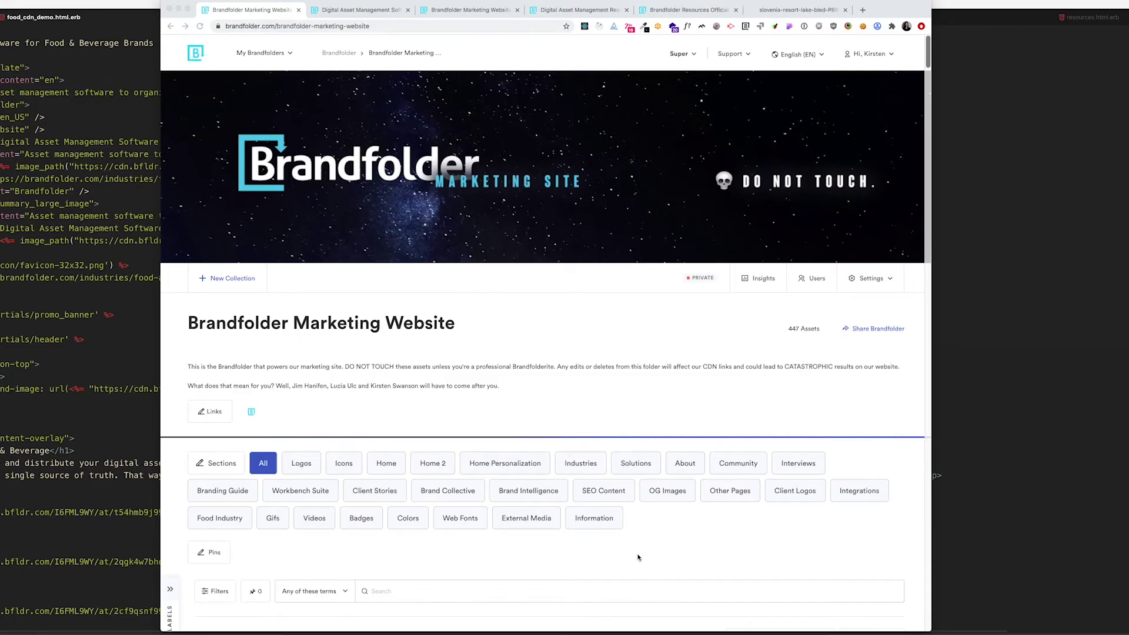
# Filter to the Food Industry section and open the Food Industry Images asset's details.
pyautogui.scroll(-5, 627, 562)
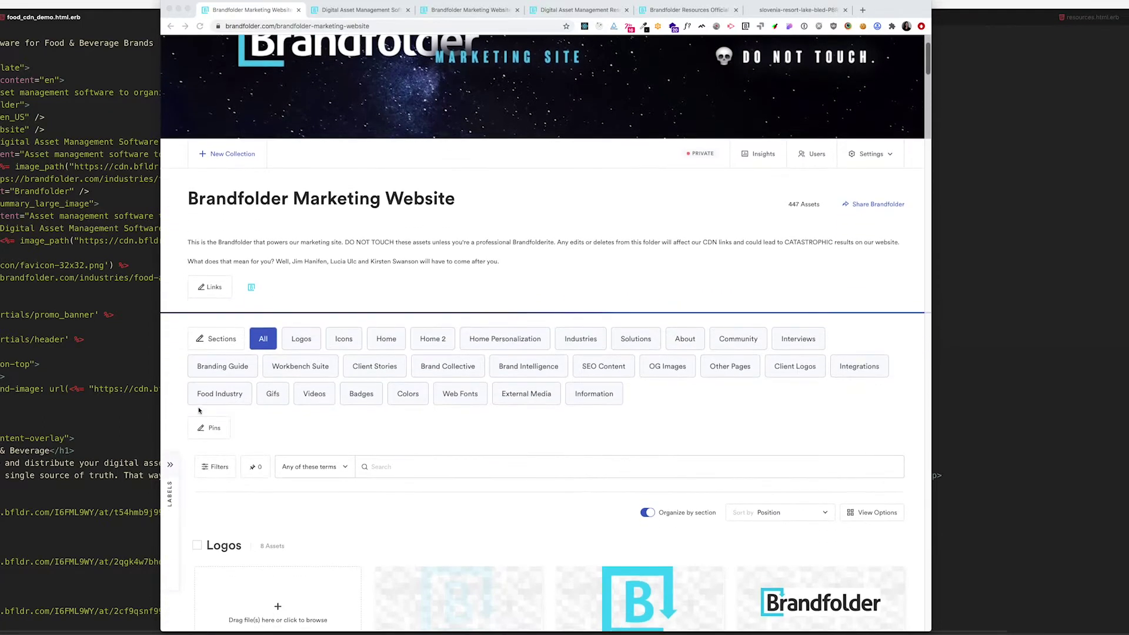
pyautogui.click(237, 405)
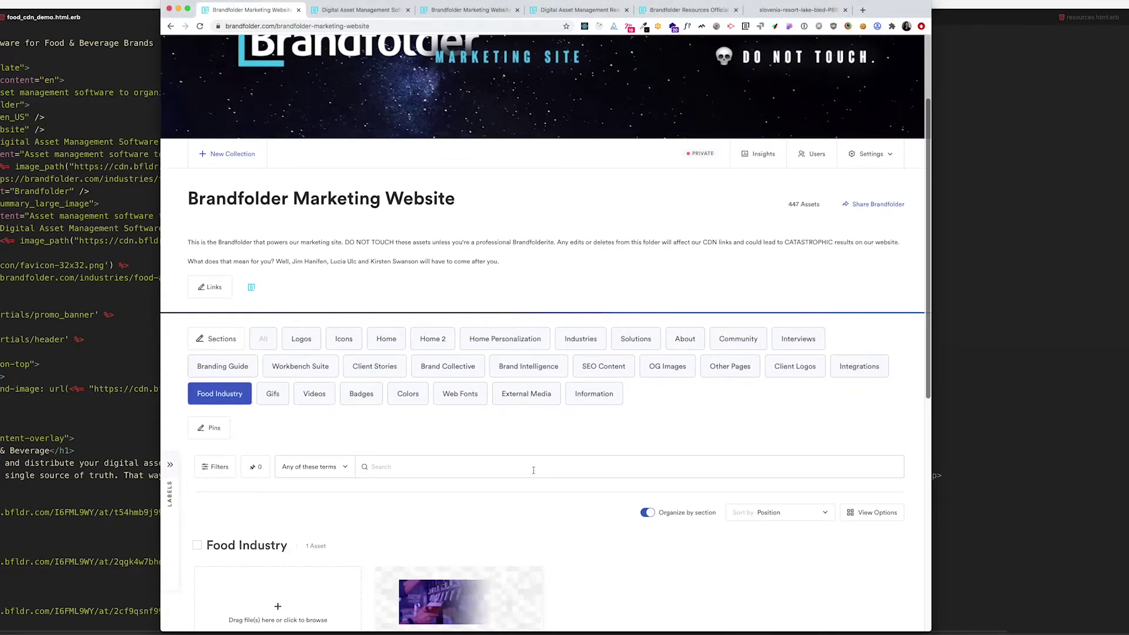
pyautogui.scroll(-3, 534, 471)
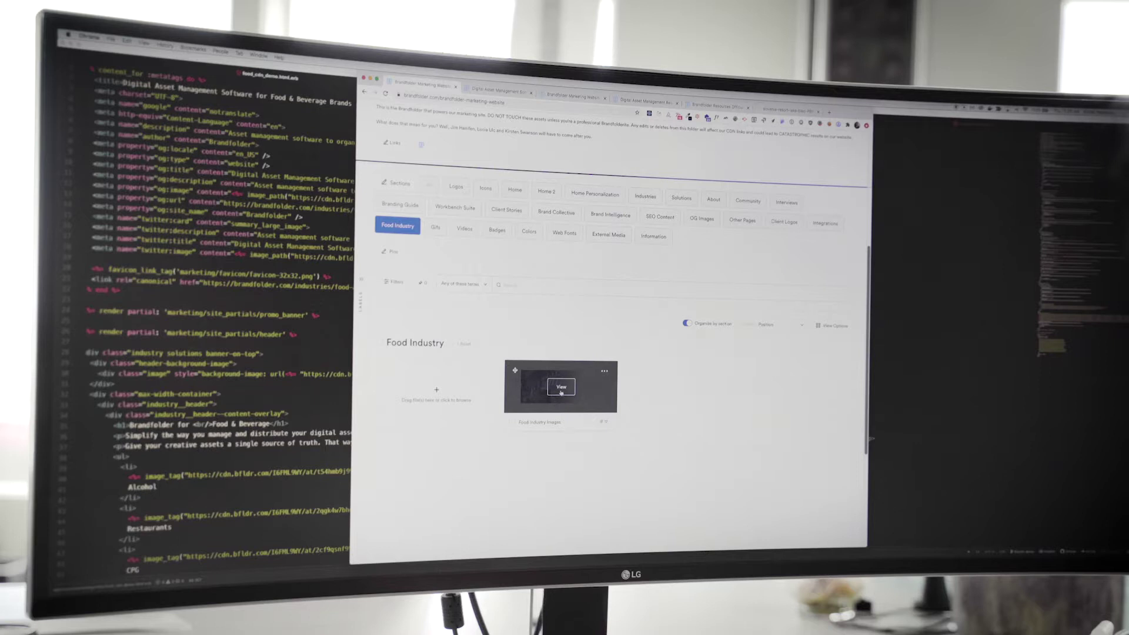
pyautogui.click(561, 389)
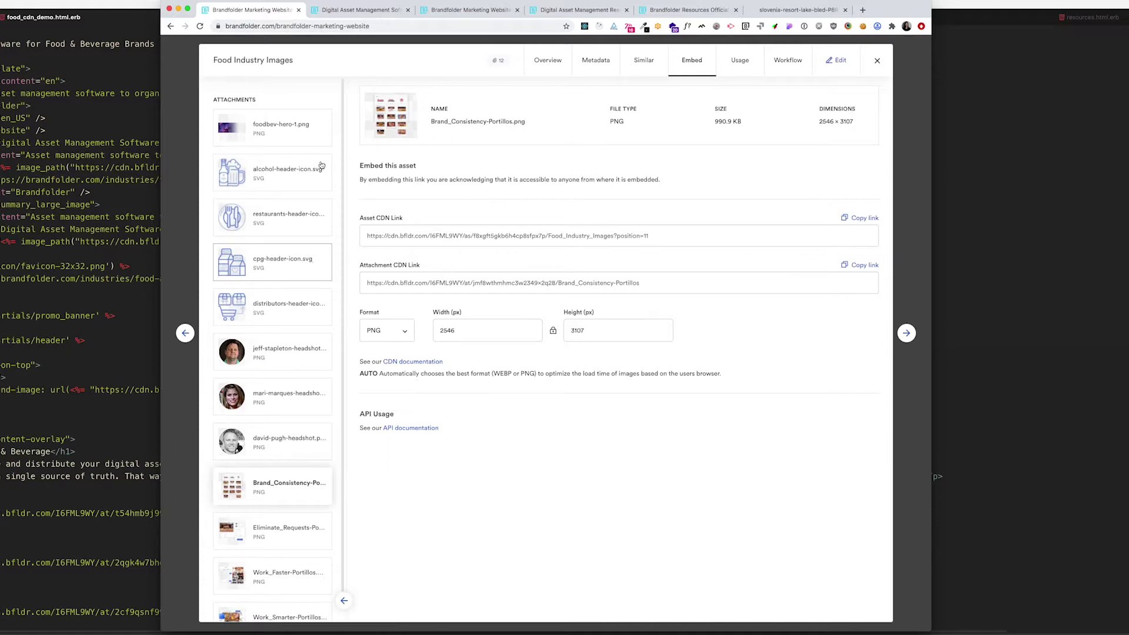
# Show foodbev-hero-1.png's CDN embed links and compare them with the local Food & Beverage page.
pyautogui.click(309, 139)
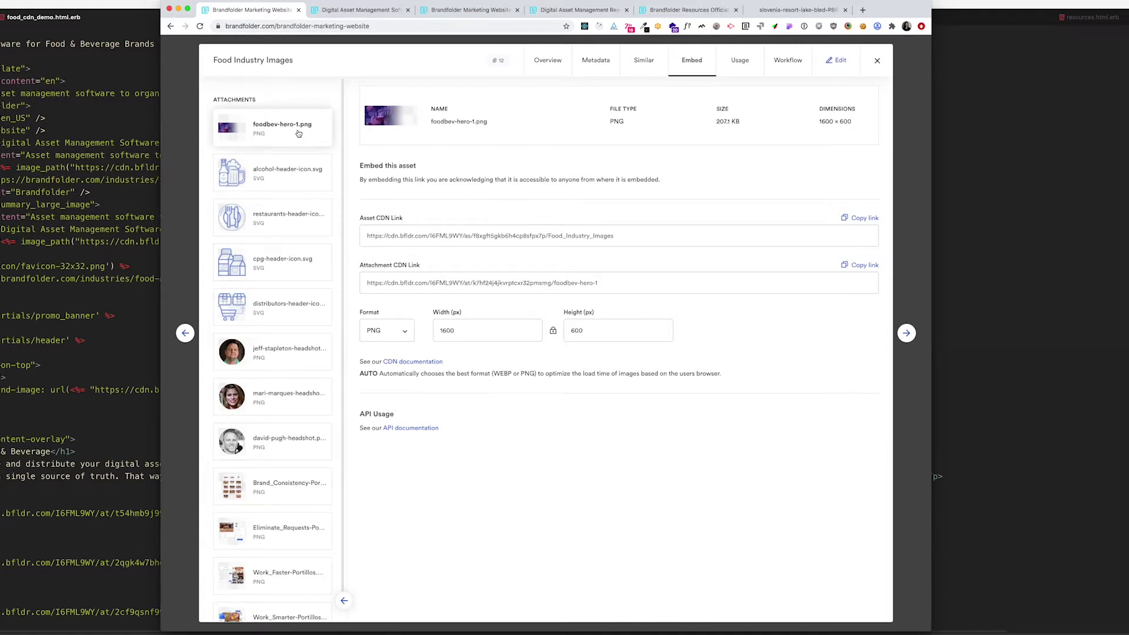
pyautogui.click(389, 12)
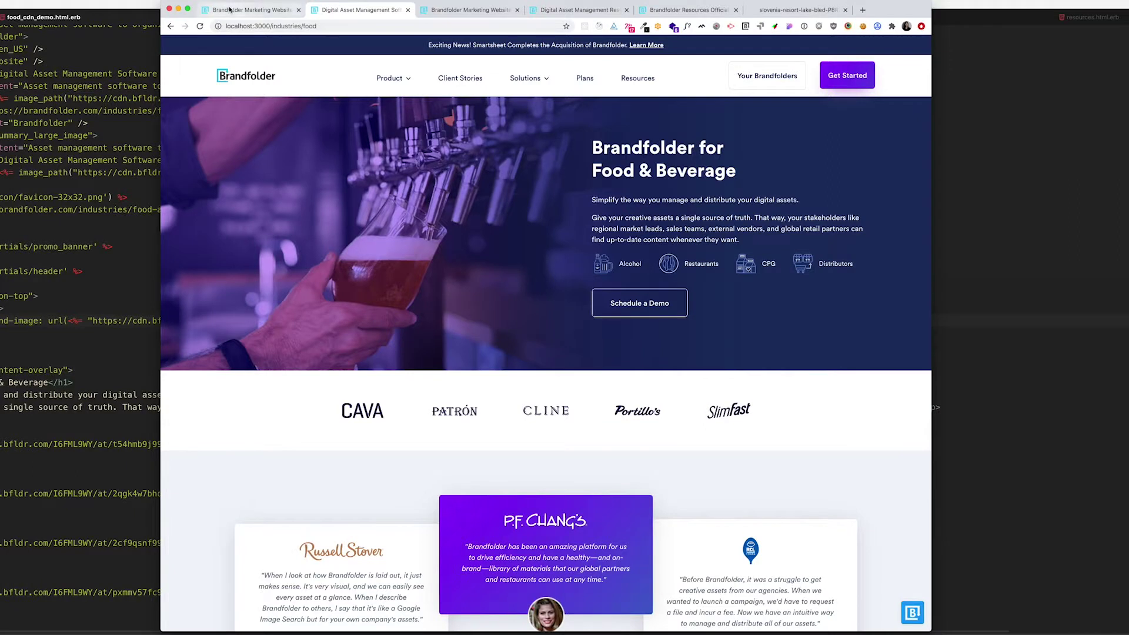
pyautogui.click(230, 9)
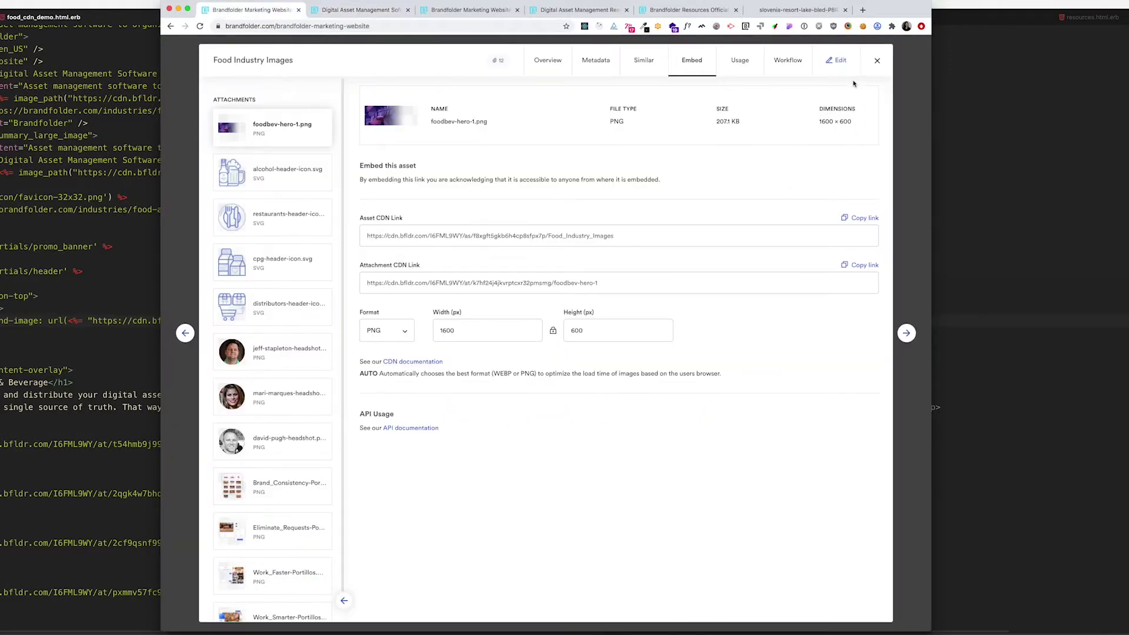
# Upload foodbev-hero-2.png as a new attachment of Food Industry Images and save the asset.
pyautogui.click(837, 66)
pyautogui.scroll(-2, 318, 530)
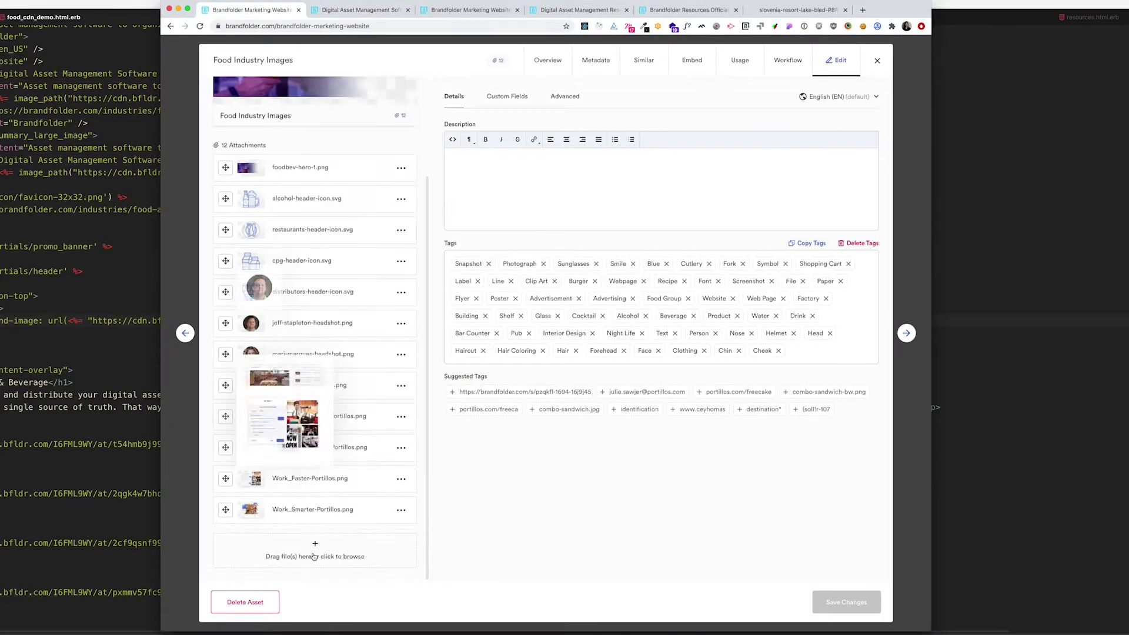
pyautogui.click(315, 557)
pyautogui.moveTo(841, 363); pyautogui.dragTo(584, 325)
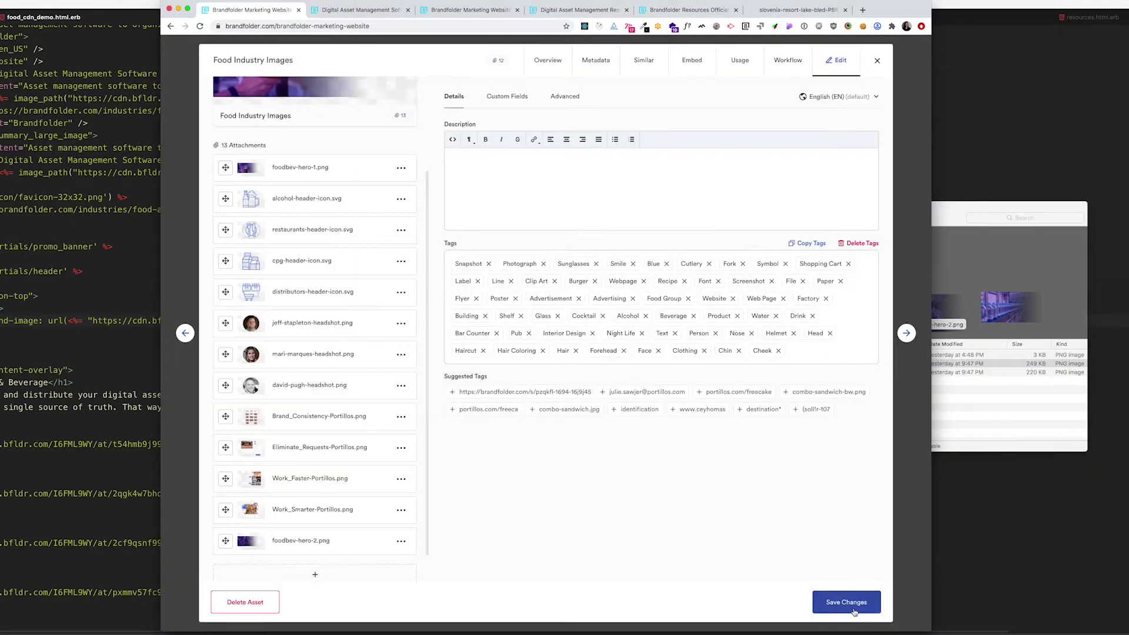
pyautogui.click(837, 602)
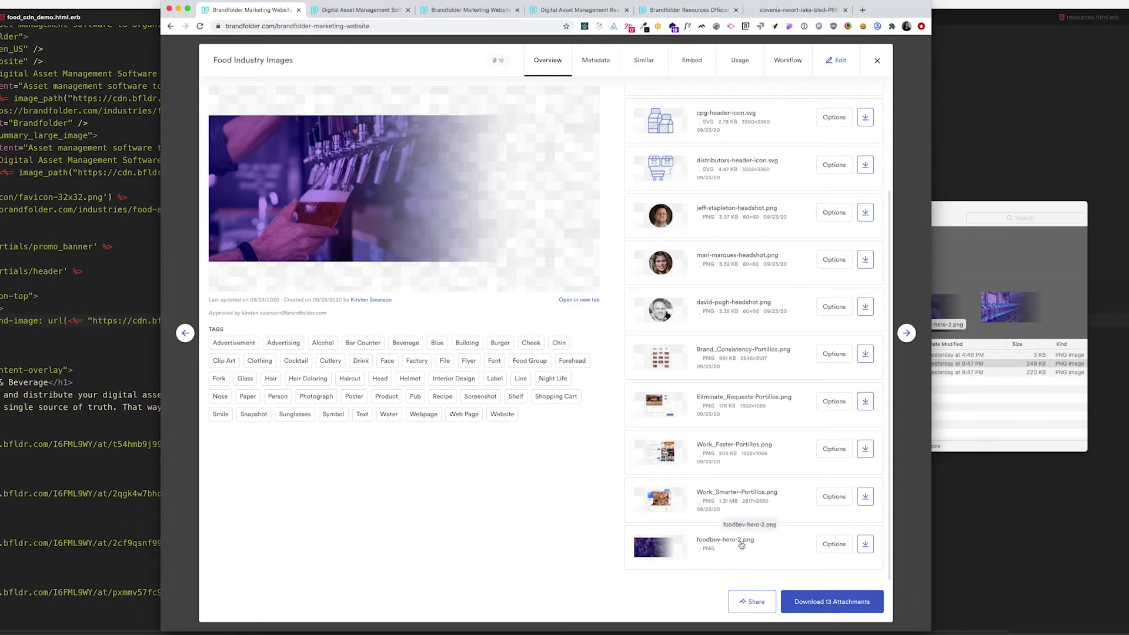
# Copy the Attachment CDN link for foodbev-hero-2.png from the asset's Embed details.
pyautogui.click(744, 548)
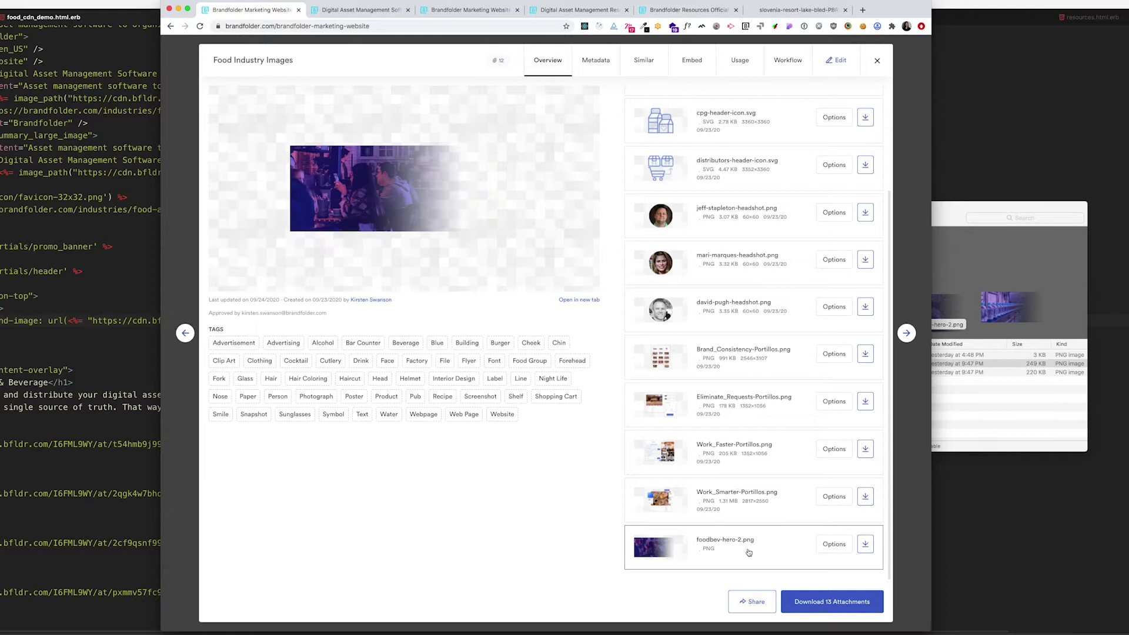
pyautogui.click(691, 60)
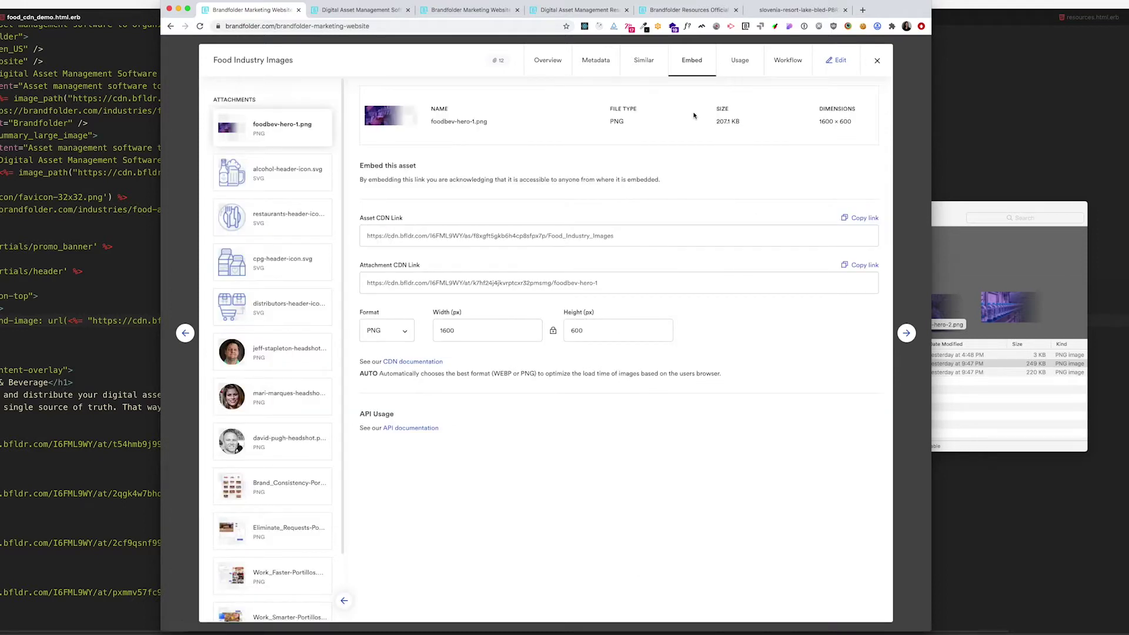
pyautogui.scroll(-3, 313, 279)
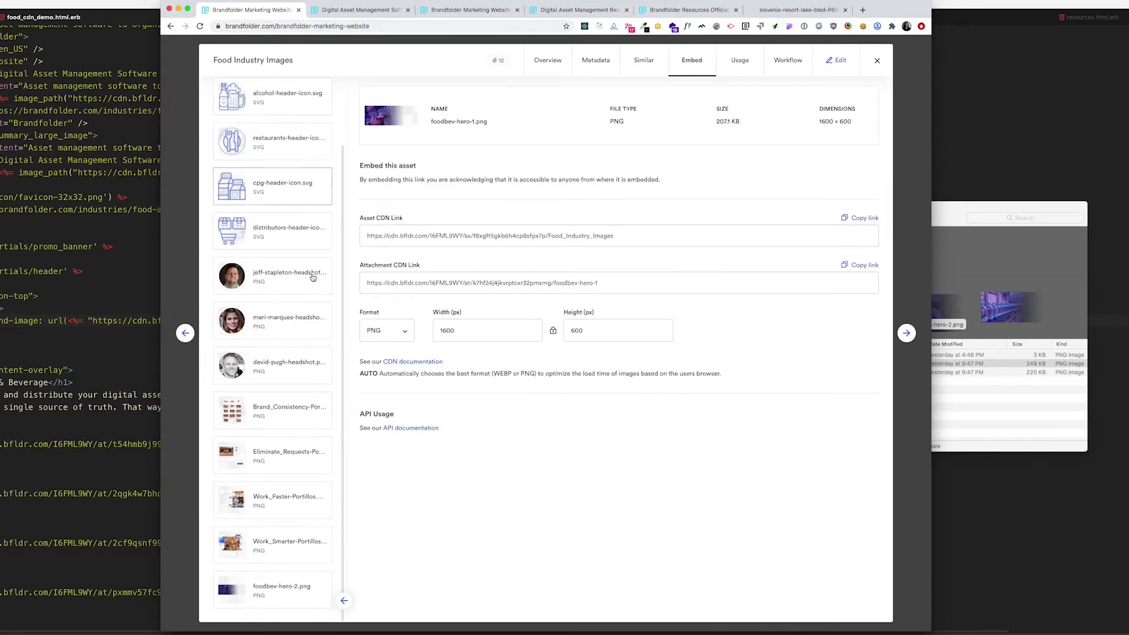
pyautogui.click(308, 590)
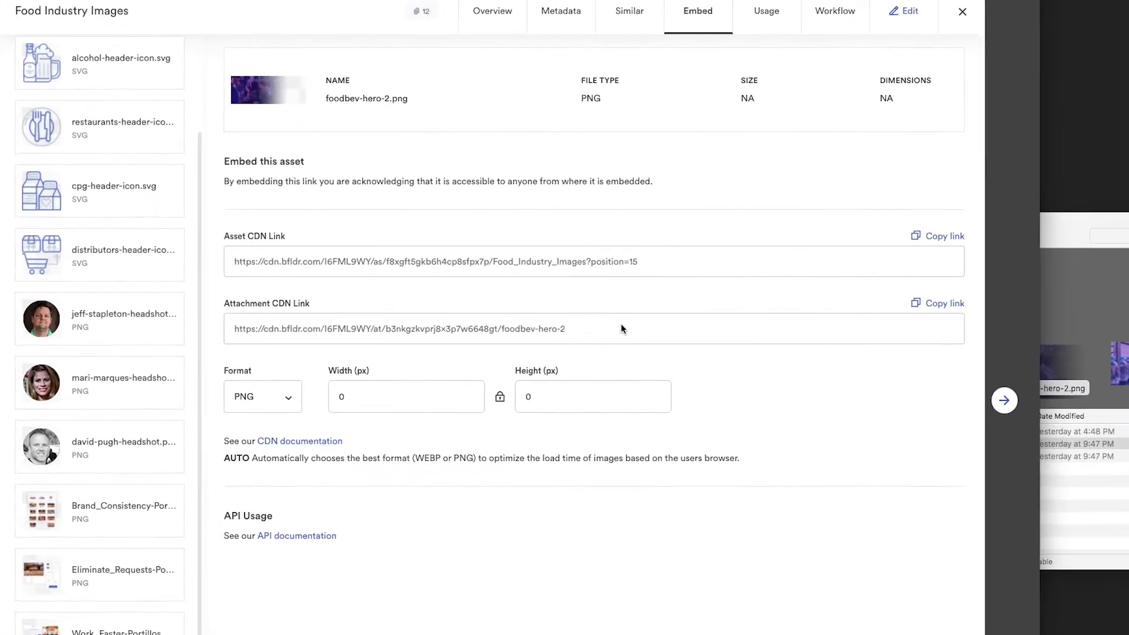
pyautogui.click(1013, 344)
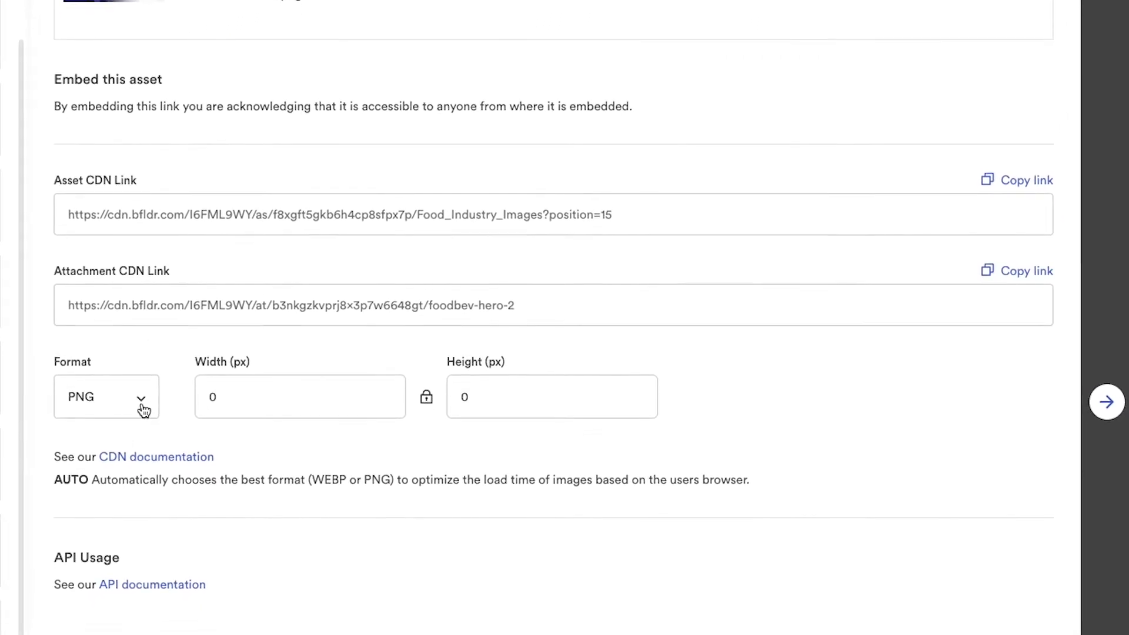
pyautogui.click(137, 424)
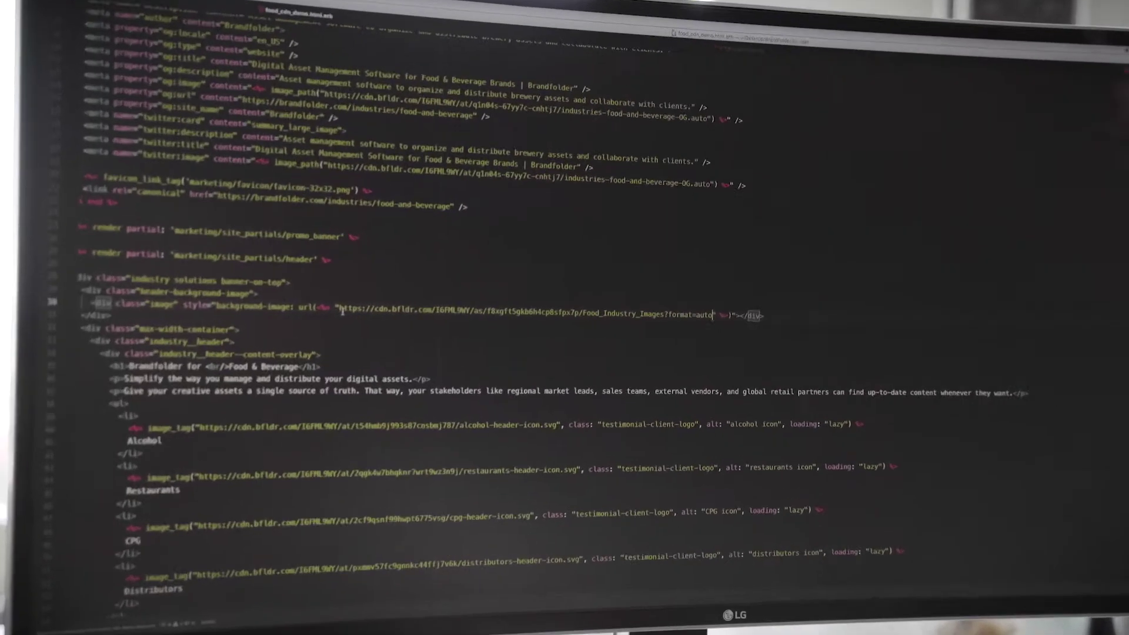
# Replace the header's background-image URL with the copied Smart CDN link.
pyautogui.moveTo(265, 312); pyautogui.dragTo(860, 311)
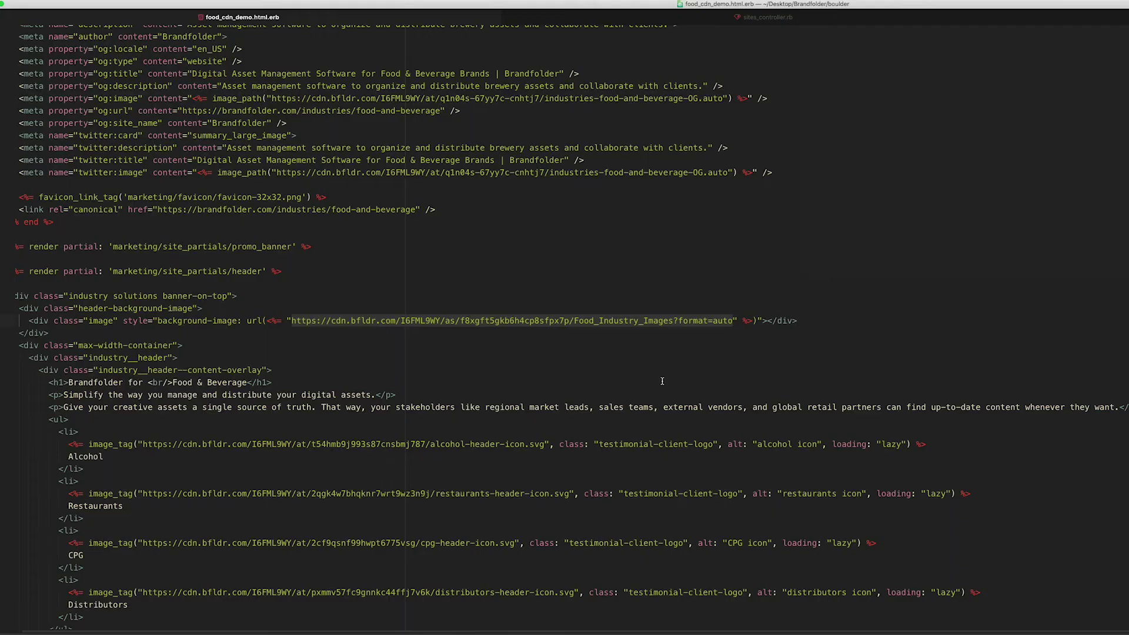
pyautogui.write('https://cdn.bfldr.com/I6FML9WY/at/b3nkgzkvprj8x3p7w6648gt/foodbev-hero-2?format=auto')
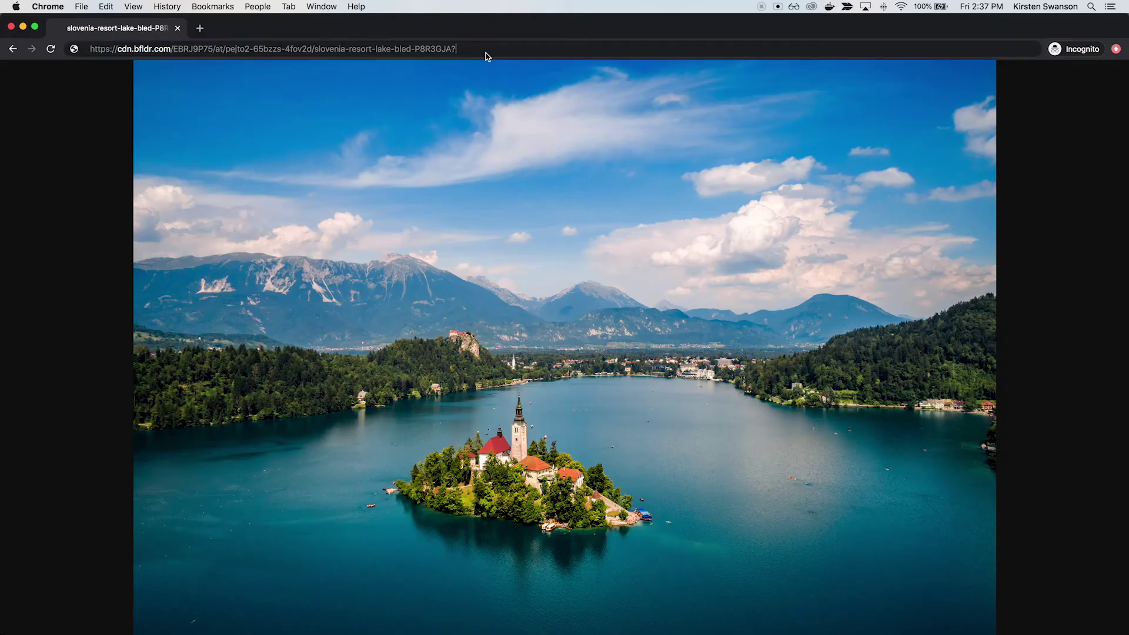
# Load the lake photo's CDN link with width=1200, then with blur=10.
pyautogui.write('width')
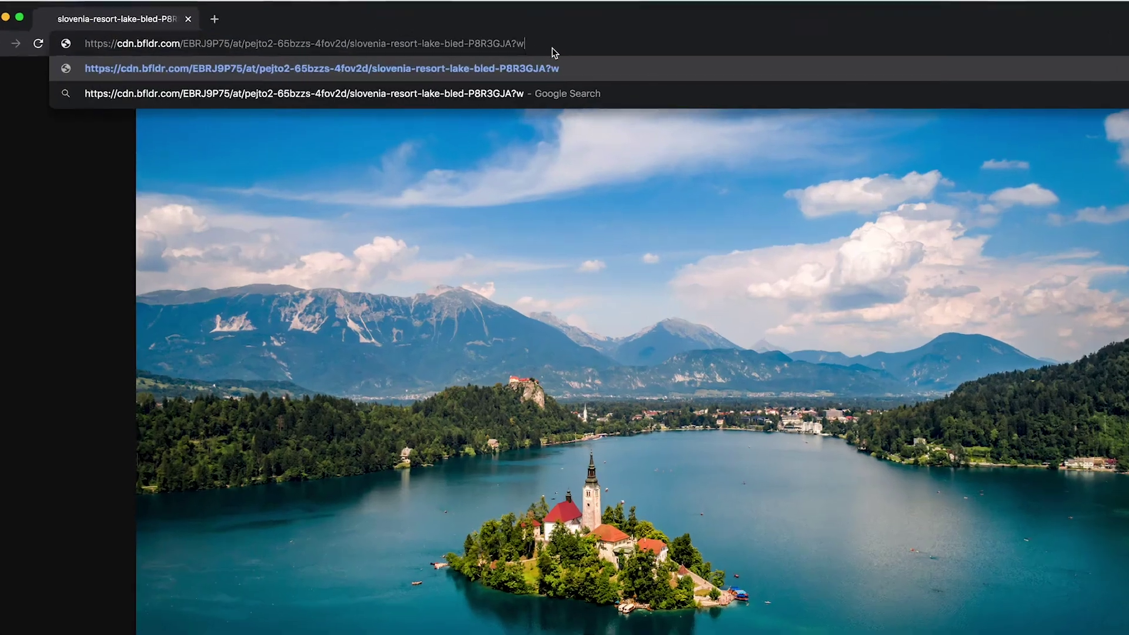
pyautogui.write('=1')
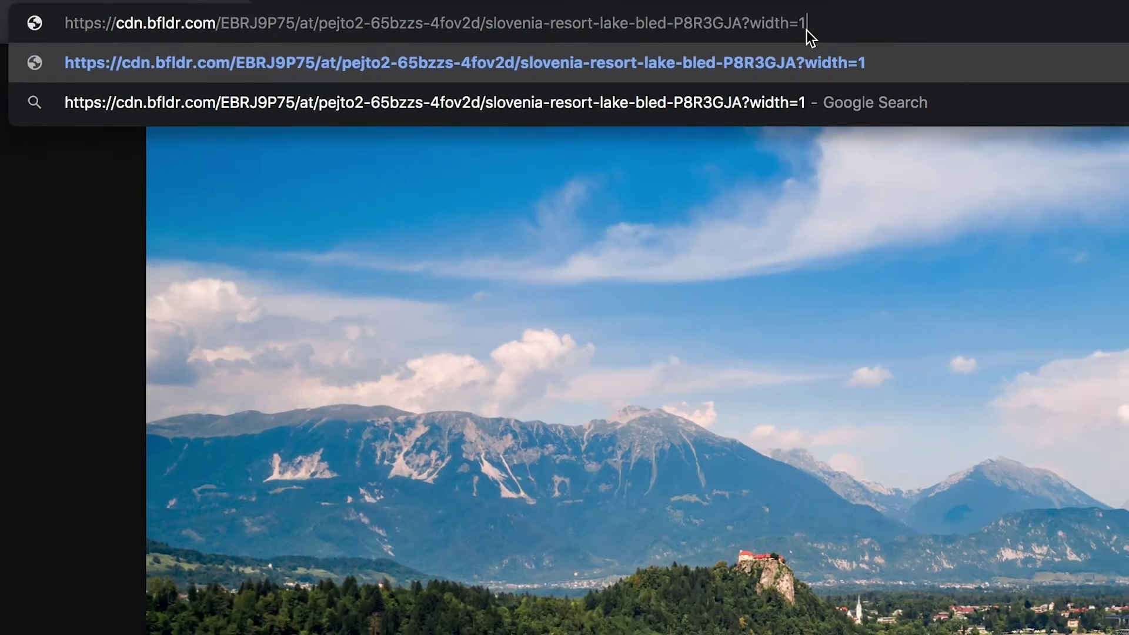
pyautogui.write('200')
pyautogui.press('Return')
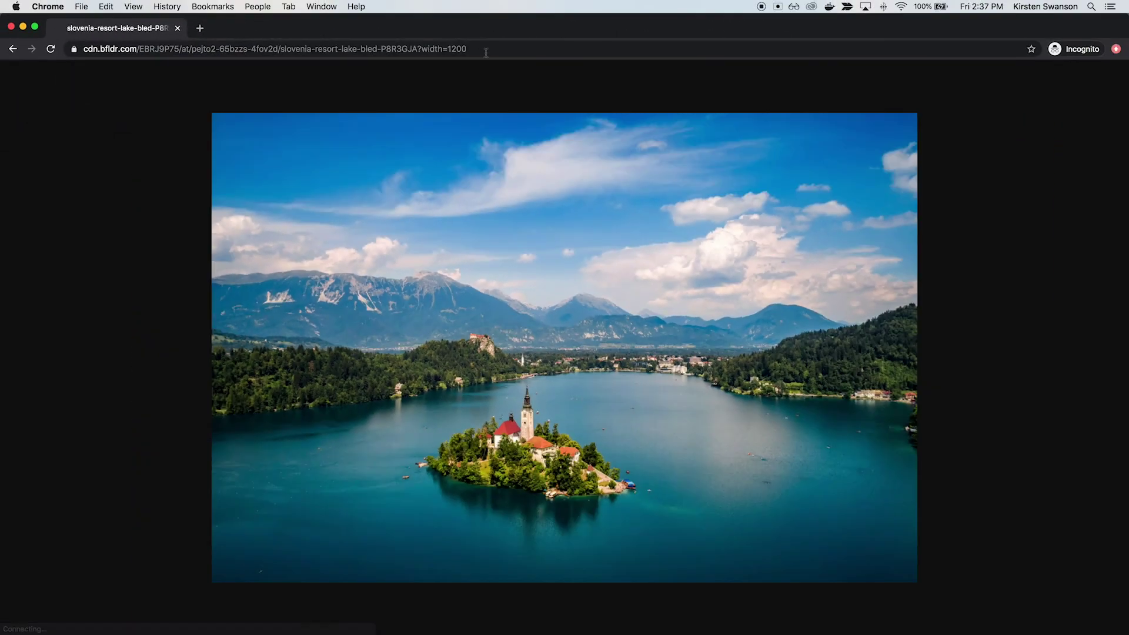
pyautogui.click(486, 52)
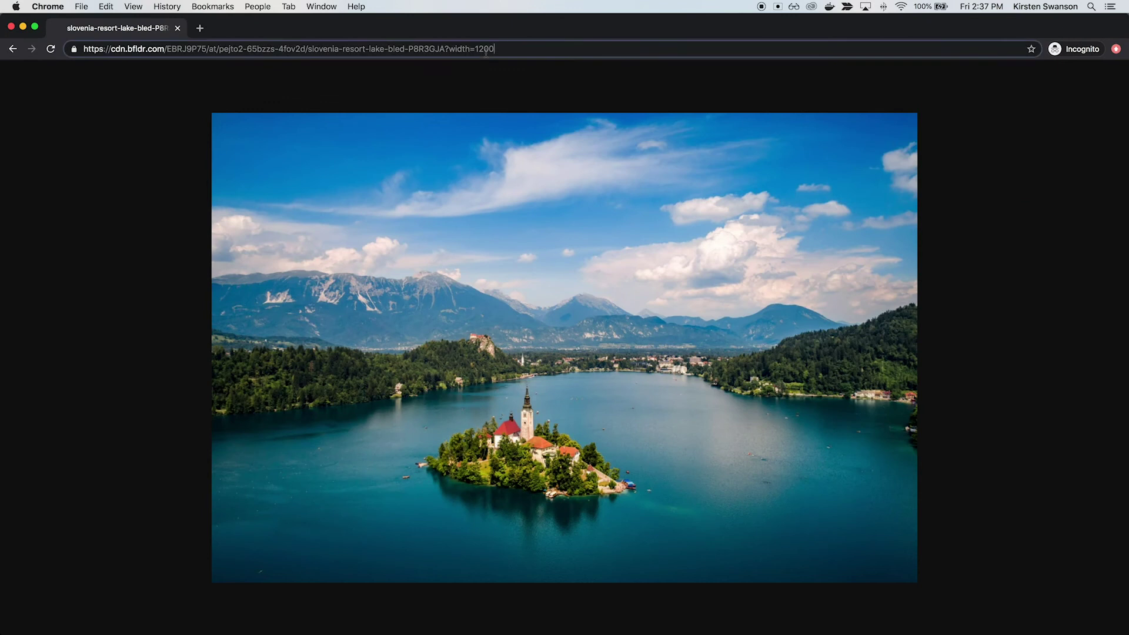
pyautogui.press('BackSpace')
pyautogui.press('BackSpace')
pyautogui.press('BackSpace')
pyautogui.press('BackSpace')
pyautogui.press('BackSpace')
pyautogui.press('BackSpace')
pyautogui.press('BackSpace')
pyautogui.press('BackSpace')
pyautogui.press('BackSpace')
pyautogui.press('BackSpace')
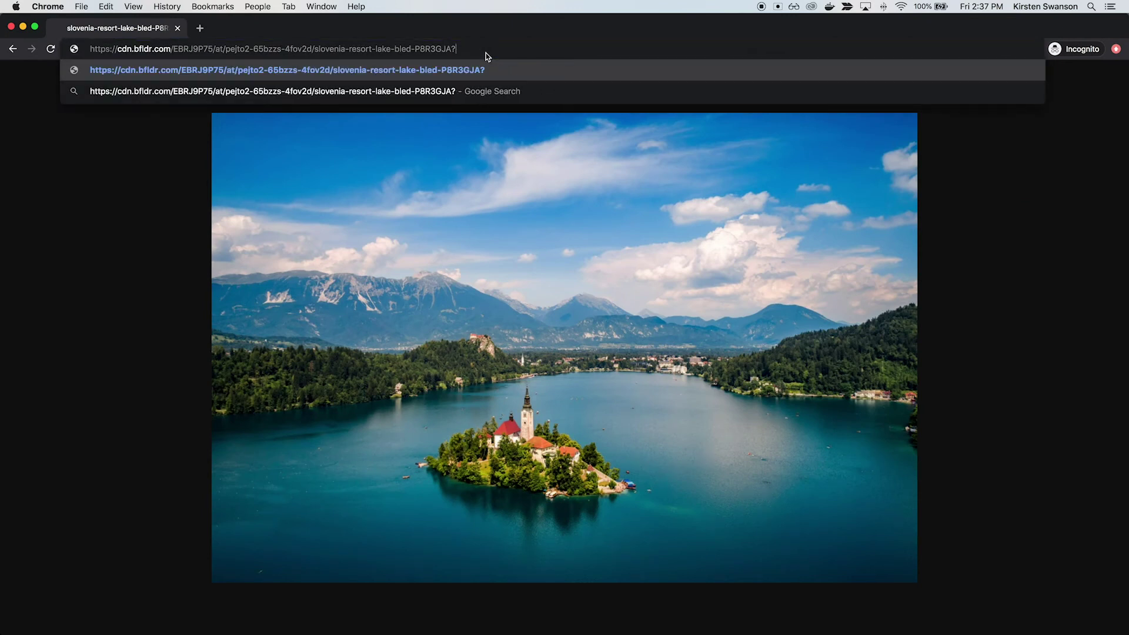
pyautogui.write('blur=10')
pyautogui.press('Return')
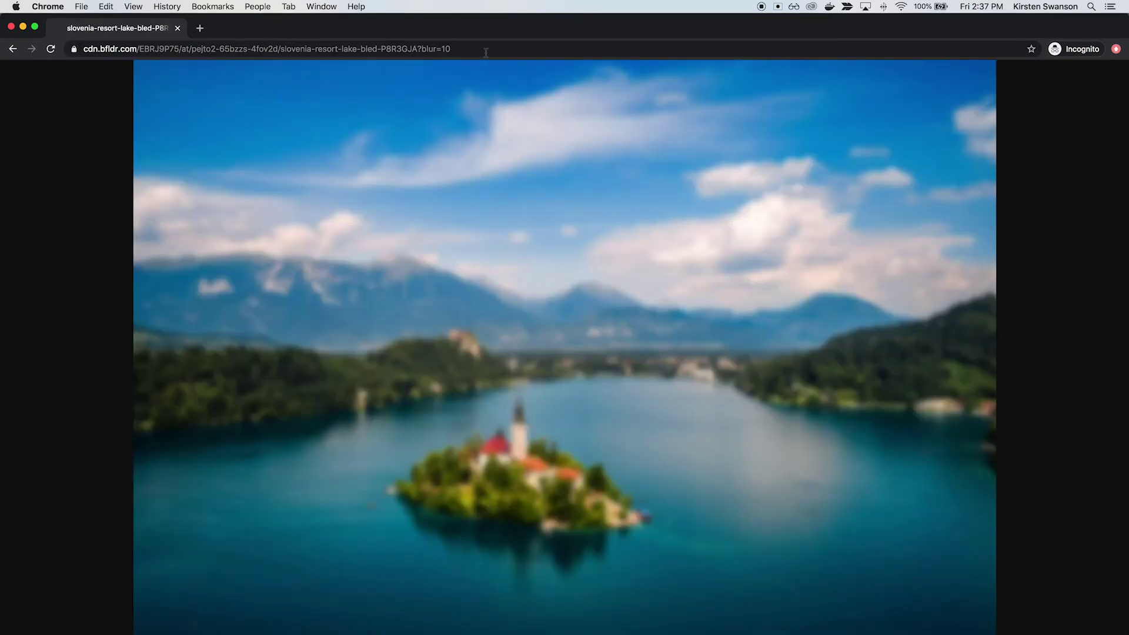
# Try a crop setting, then trim the lake photo to a 600,200 panorama.
pyautogui.click(486, 53)
pyautogui.click(486, 53)
pyautogui.press('BackSpace')
pyautogui.press('BackSpace')
pyautogui.press('BackSpace')
pyautogui.press('BackSpace')
pyautogui.press('BackSpace')
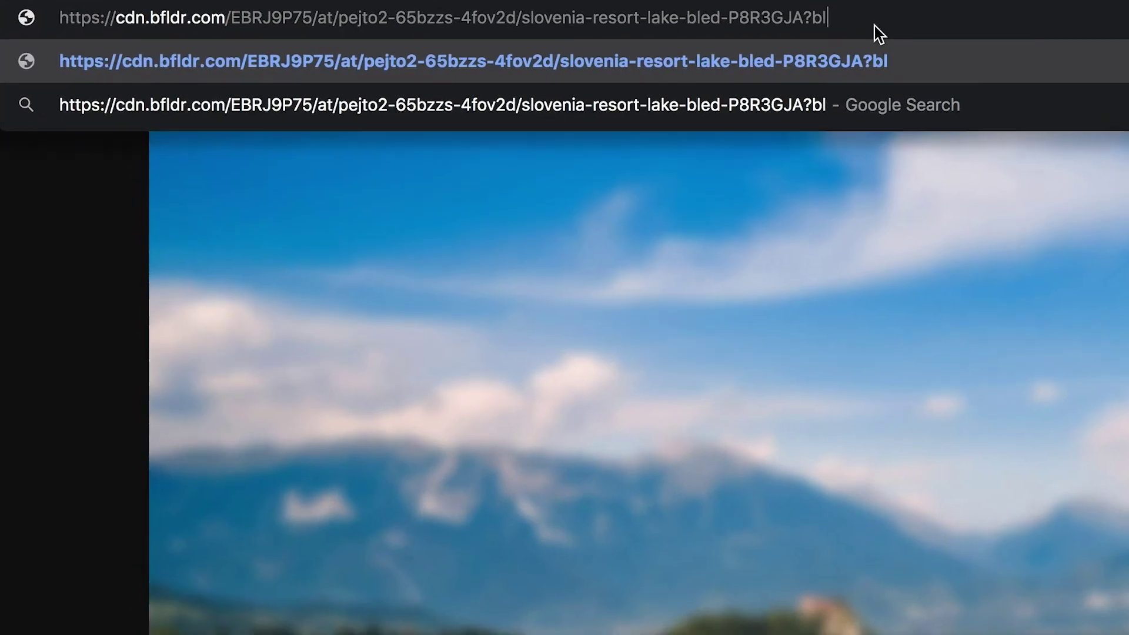
pyautogui.press('BackSpace')
pyautogui.press('BackSpace')
pyautogui.write('crop=600,600')
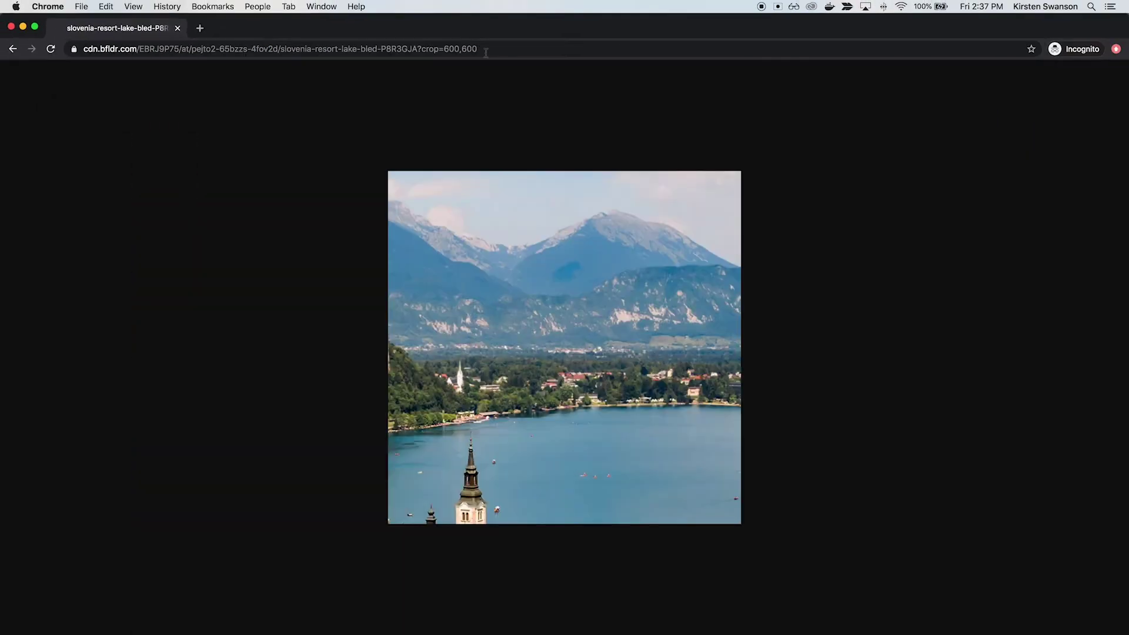
pyautogui.click(491, 51)
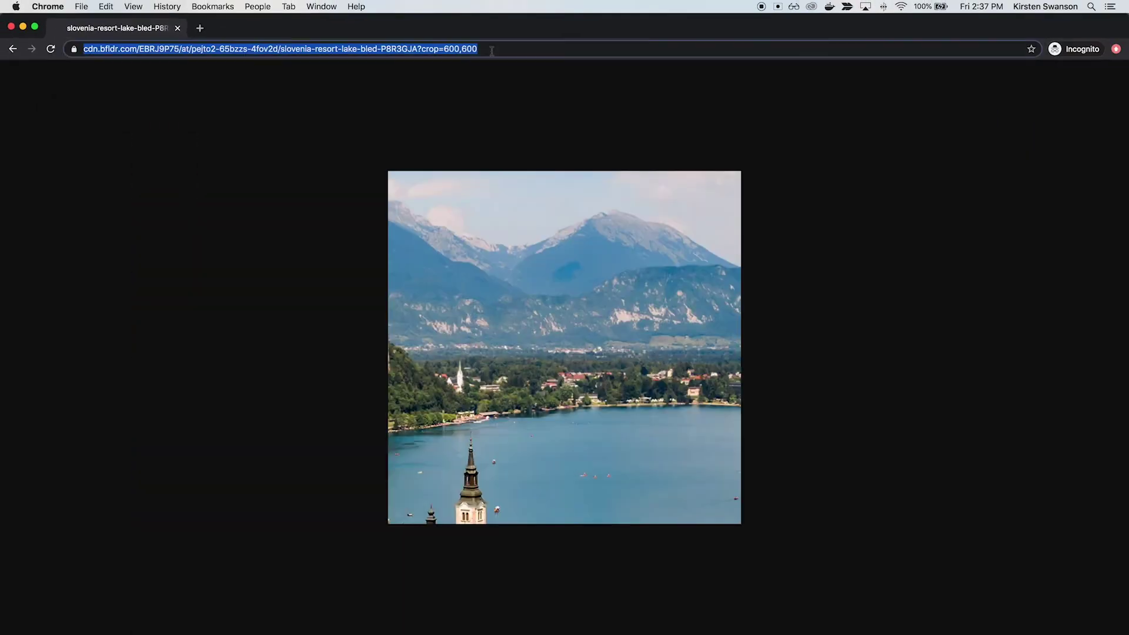
pyautogui.press('Right')
pyautogui.press('BackSpace')
pyautogui.press('BackSpace')
pyautogui.press('BackSpace')
pyautogui.press('BackSpace')
pyautogui.press('BackSpace')
pyautogui.press('BackSpace')
pyautogui.press('BackSpace')
pyautogui.press('BackSpace')
pyautogui.press('BackSpace')
pyautogui.press('BackSpace')
pyautogui.press('BackSpace')
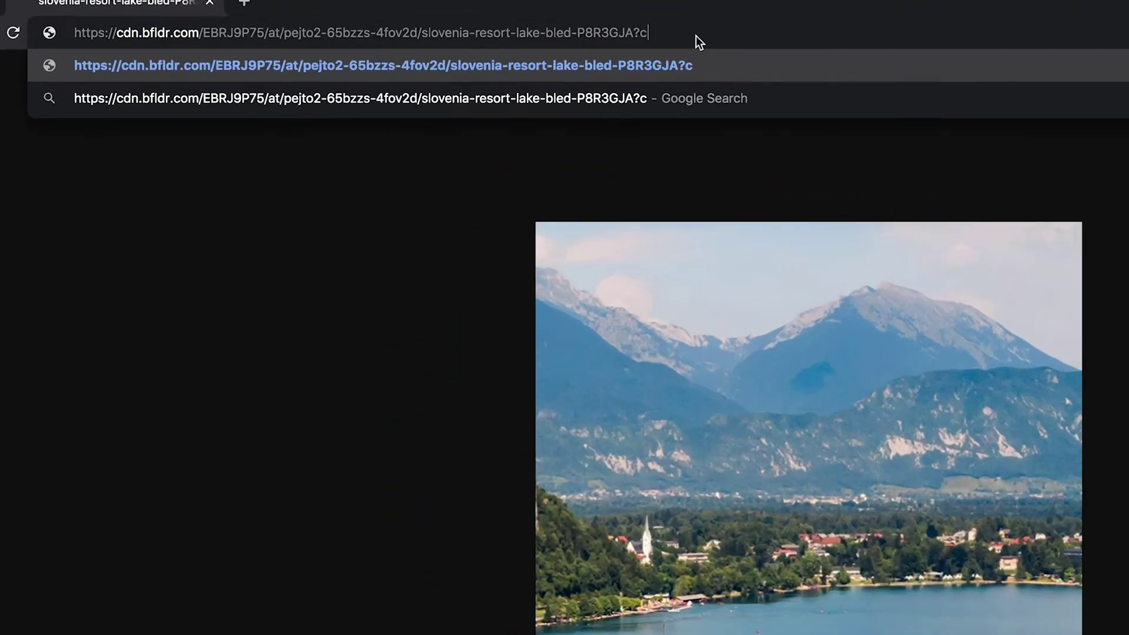
pyautogui.press('BackSpace')
pyautogui.write('trim')
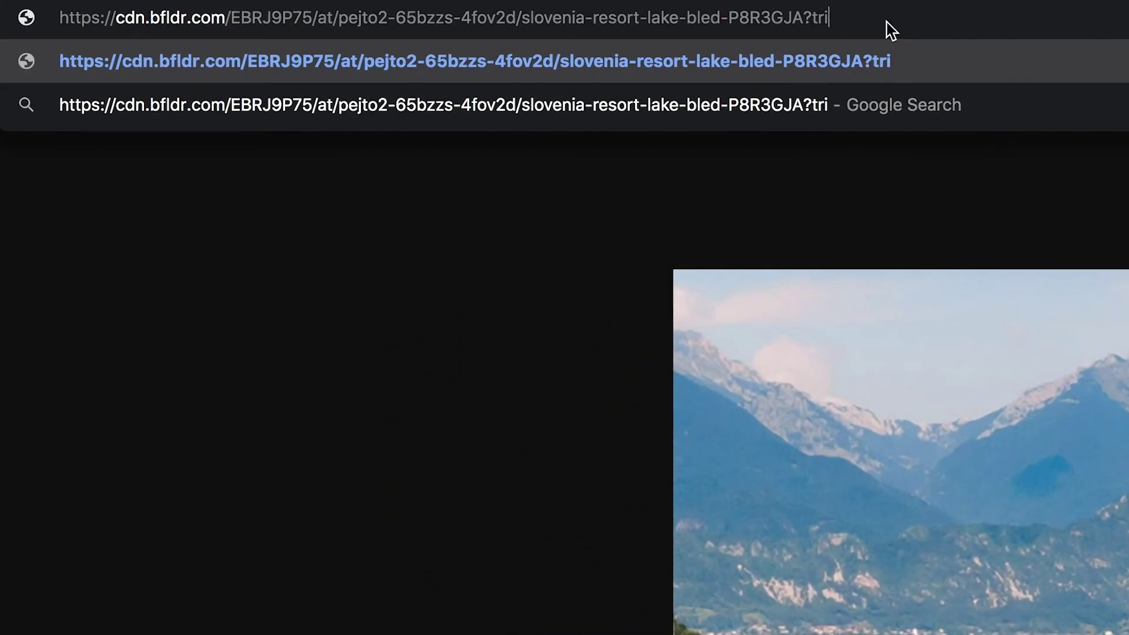
pyautogui.write('=600,200')
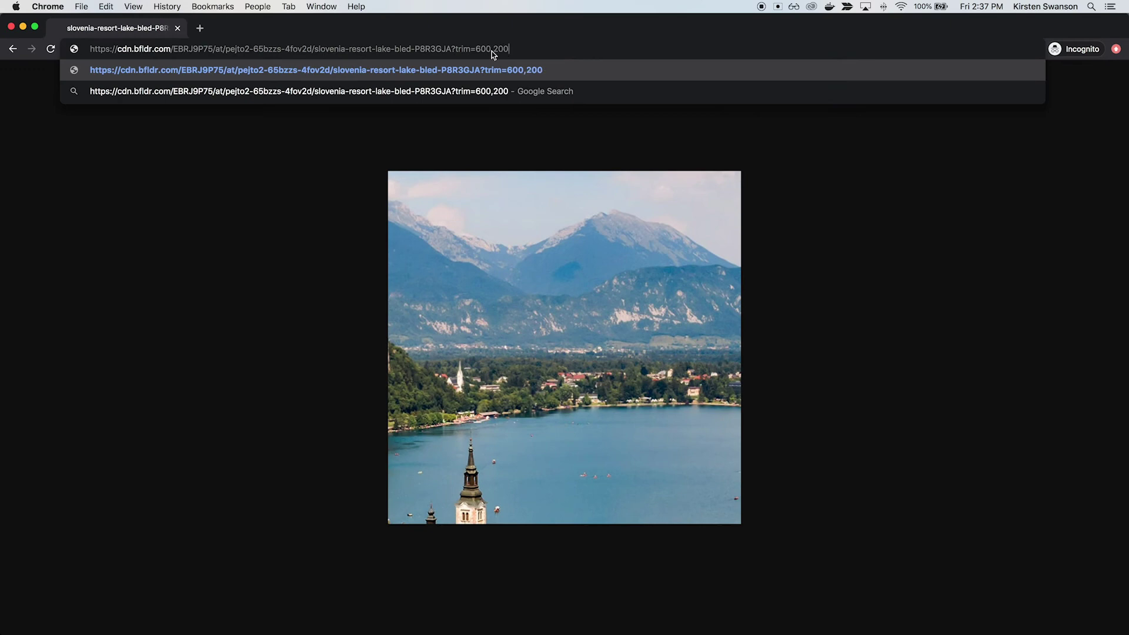
pyautogui.press('Return')
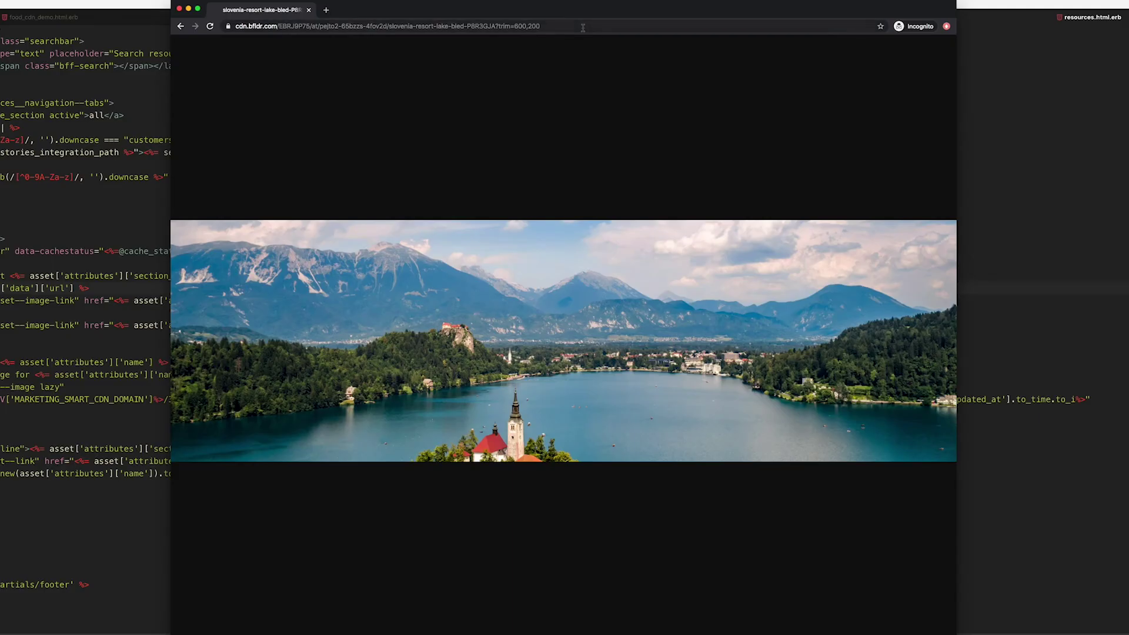
# Start appending a format parameter with '&' after trim=600,200 in the lake photo's address.
pyautogui.click(582, 27)
pyautogui.click(583, 28)
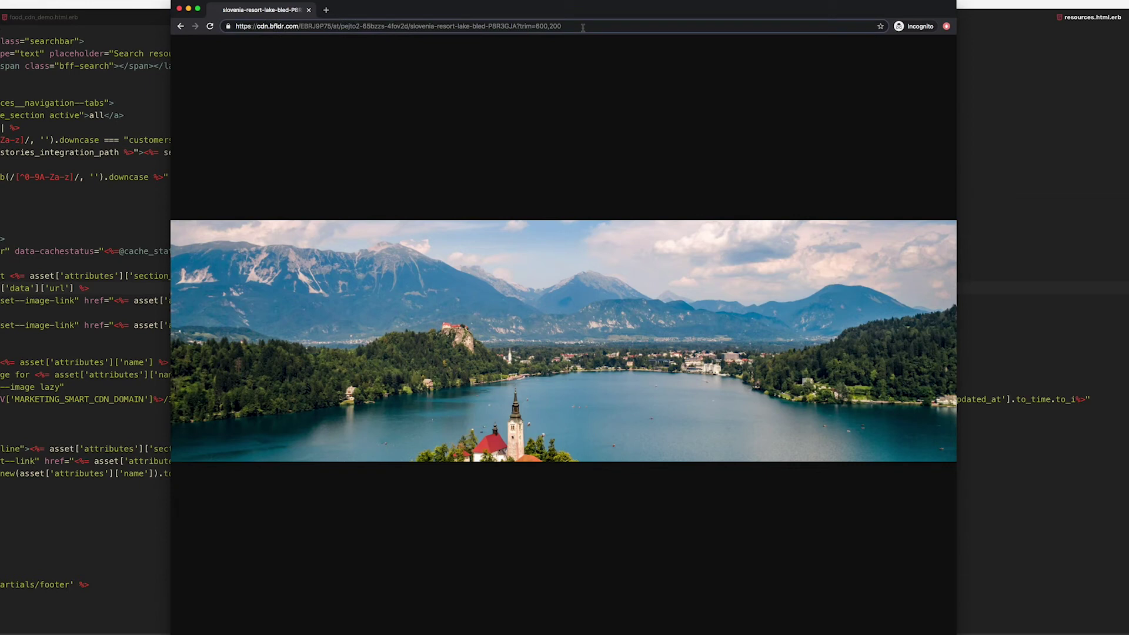
pyautogui.write('&format=auto')
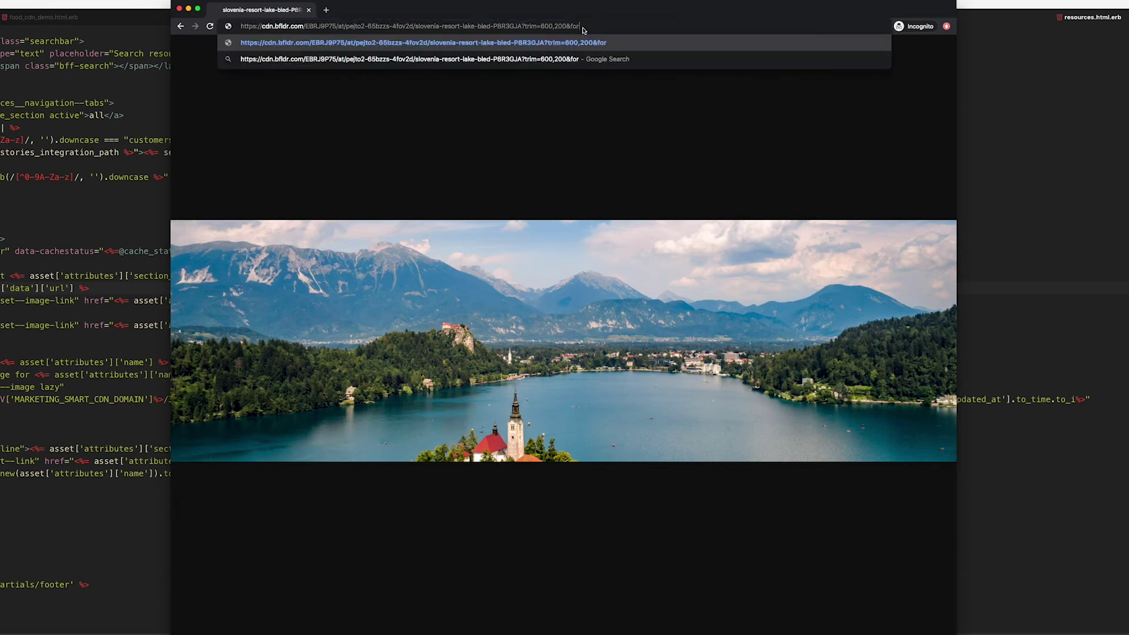